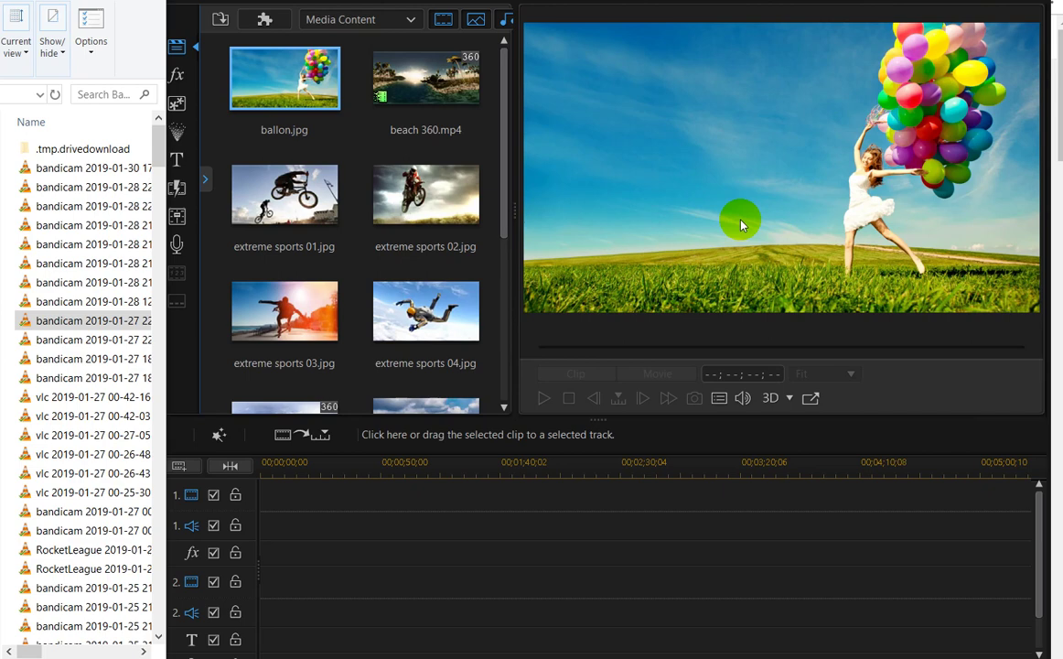
- Drag the 2019-01-27 bandicam screen recording onto video track 1 with its audio
click(108, 322)
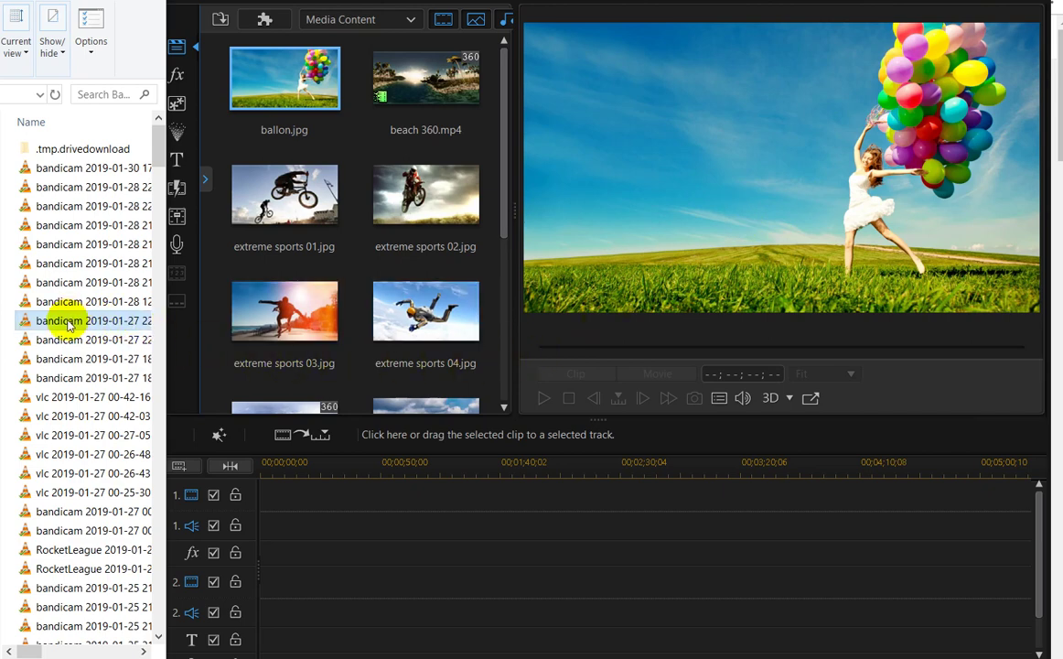
mouse_move(108, 322)
mouse_down()
mouse_move(303, 508)
mouse_move(280, 499)
mouse_up()
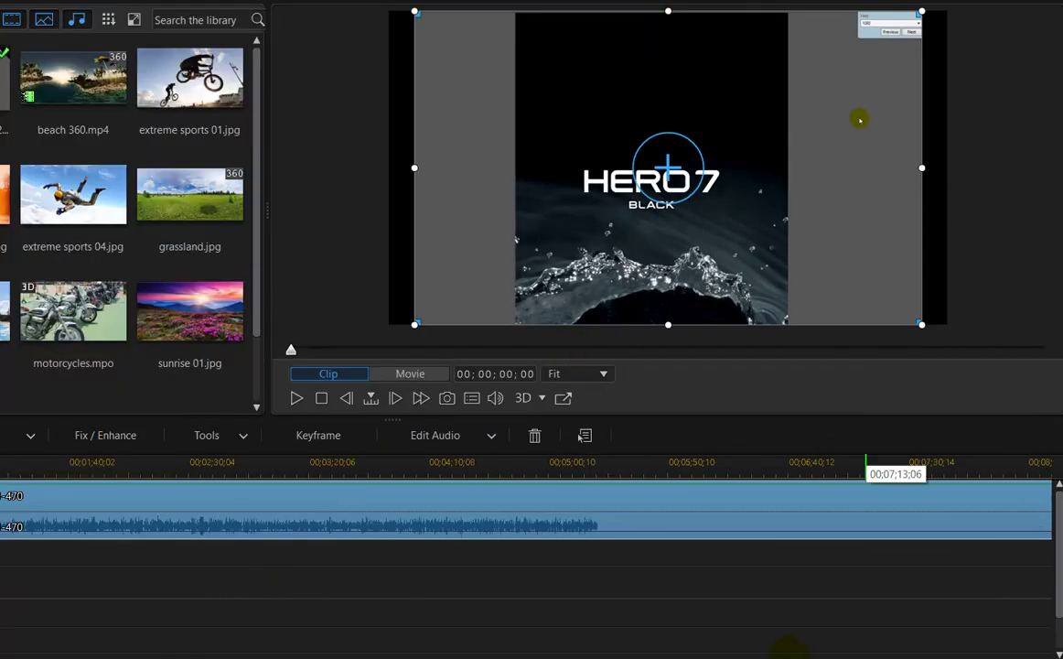
click(781, 591)
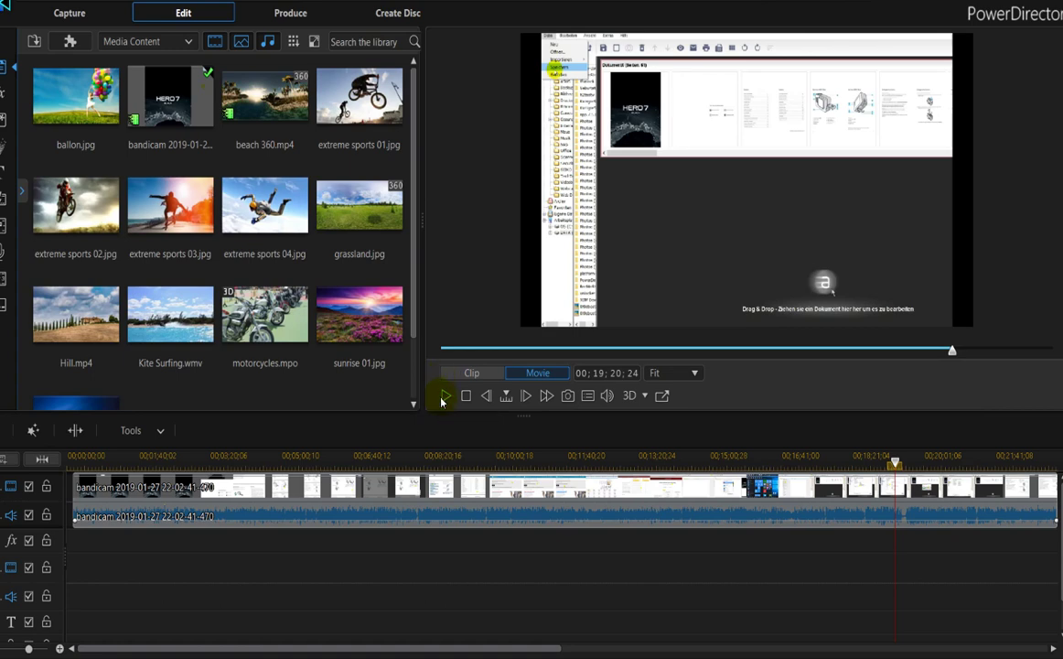
click(445, 396)
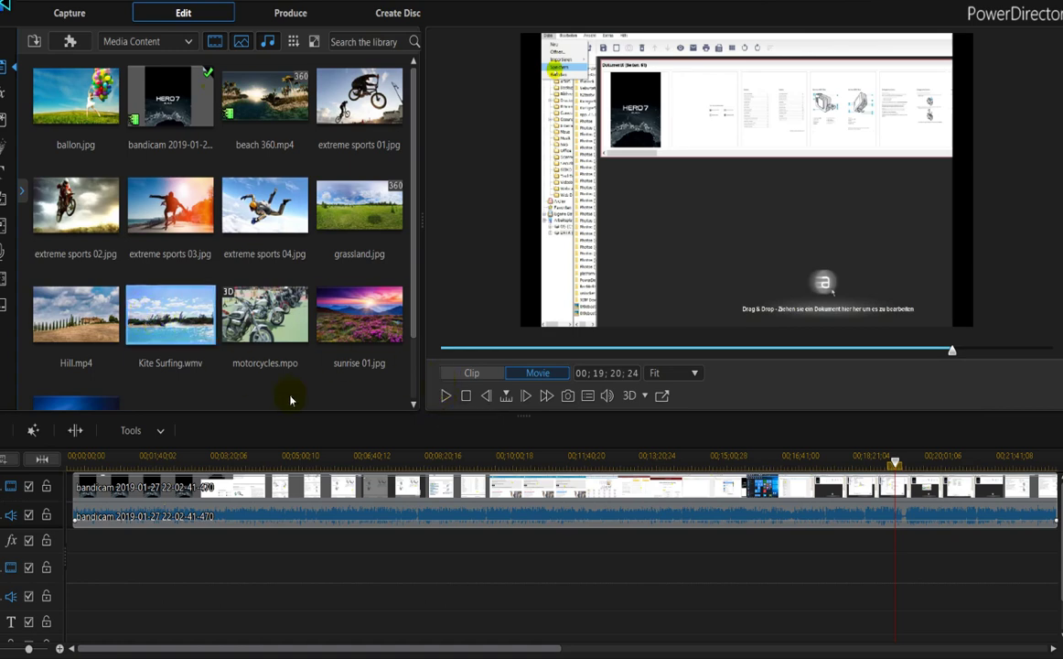
click(445, 398)
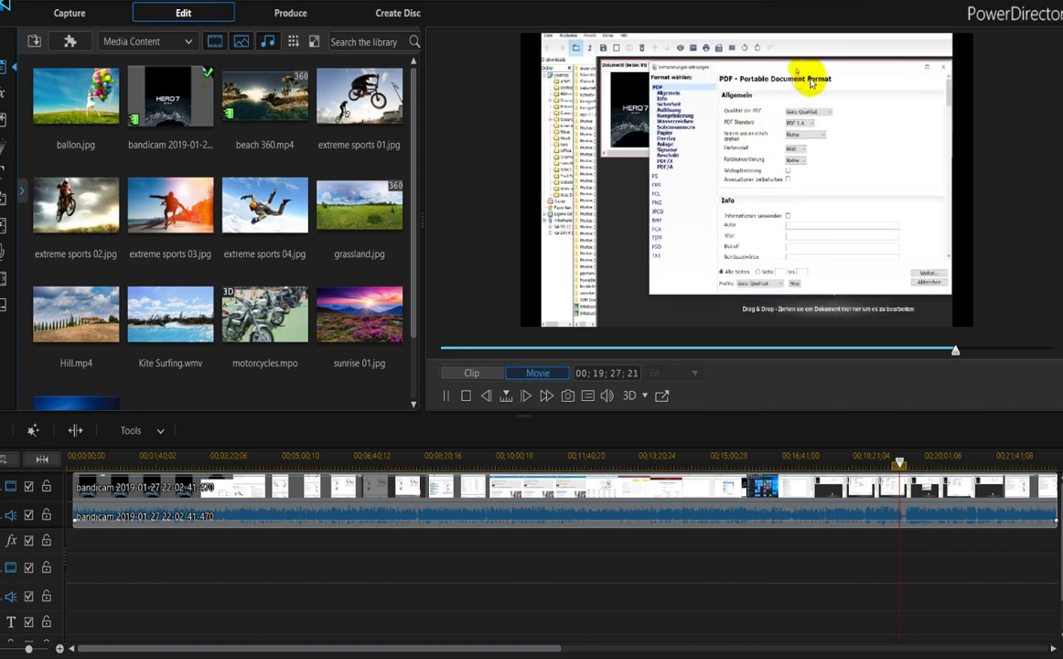
click(447, 397)
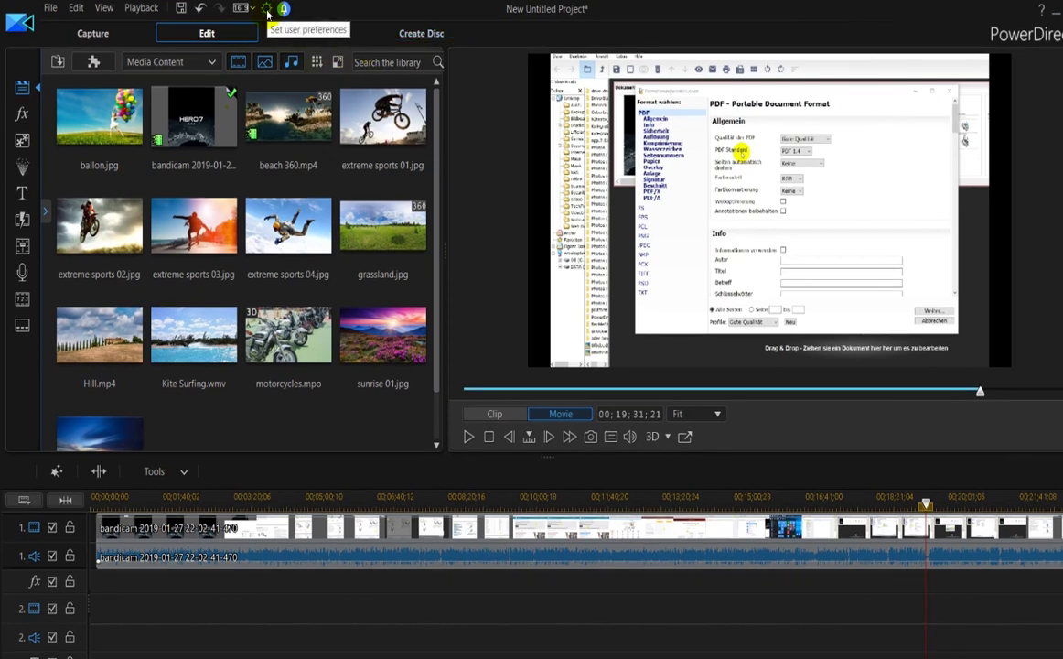
- List the temporary shadow files from Preferences' General page via Manually Delete, about 8.3 GB
click(266, 10)
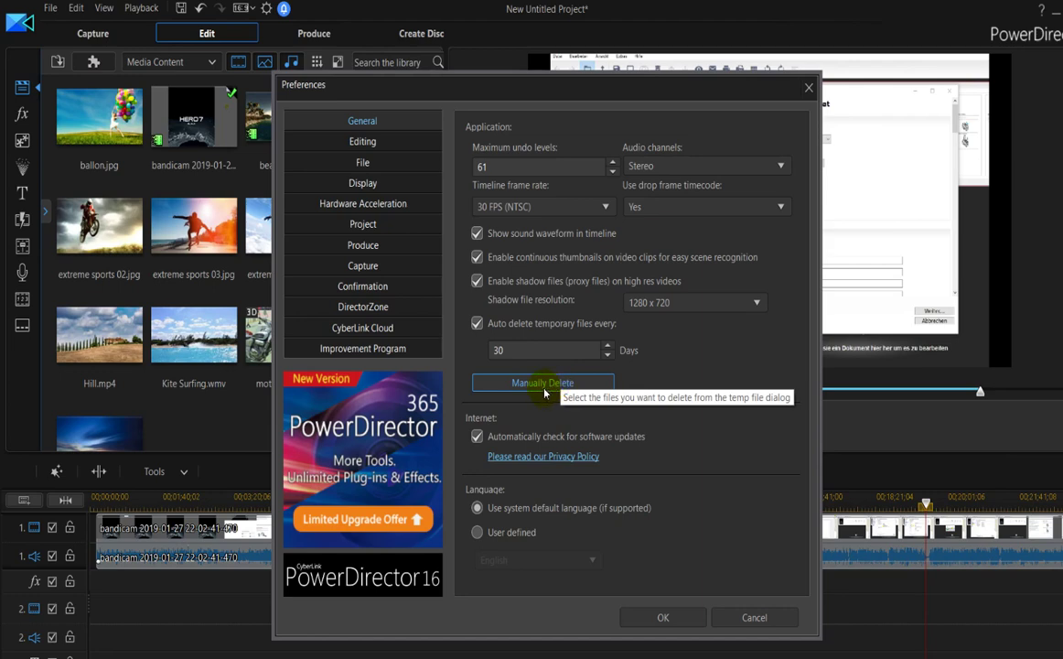
click(544, 391)
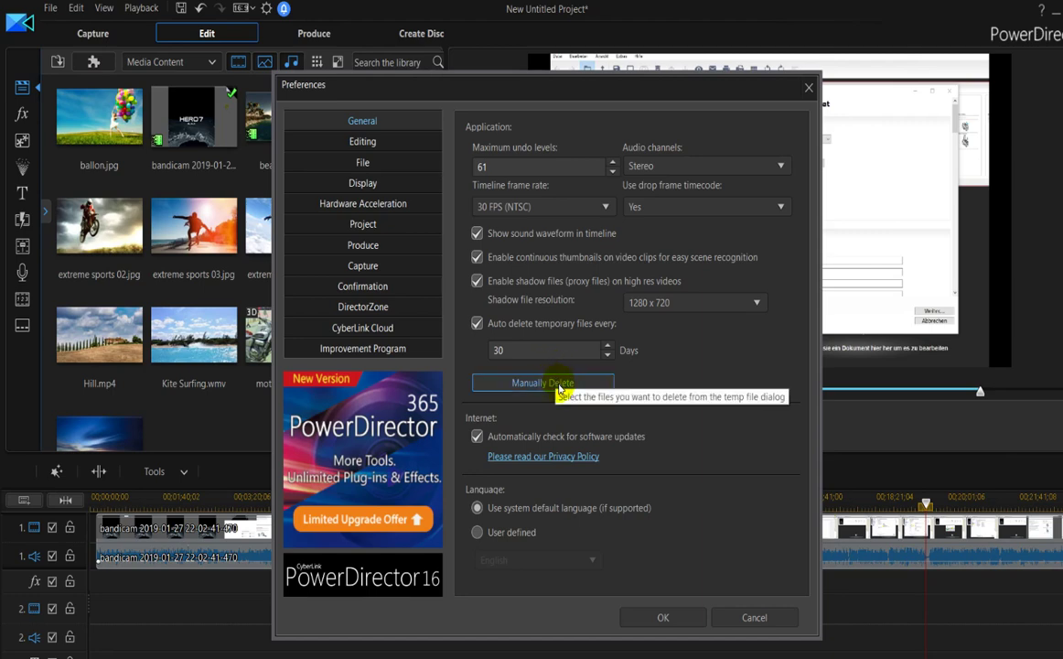
click(557, 390)
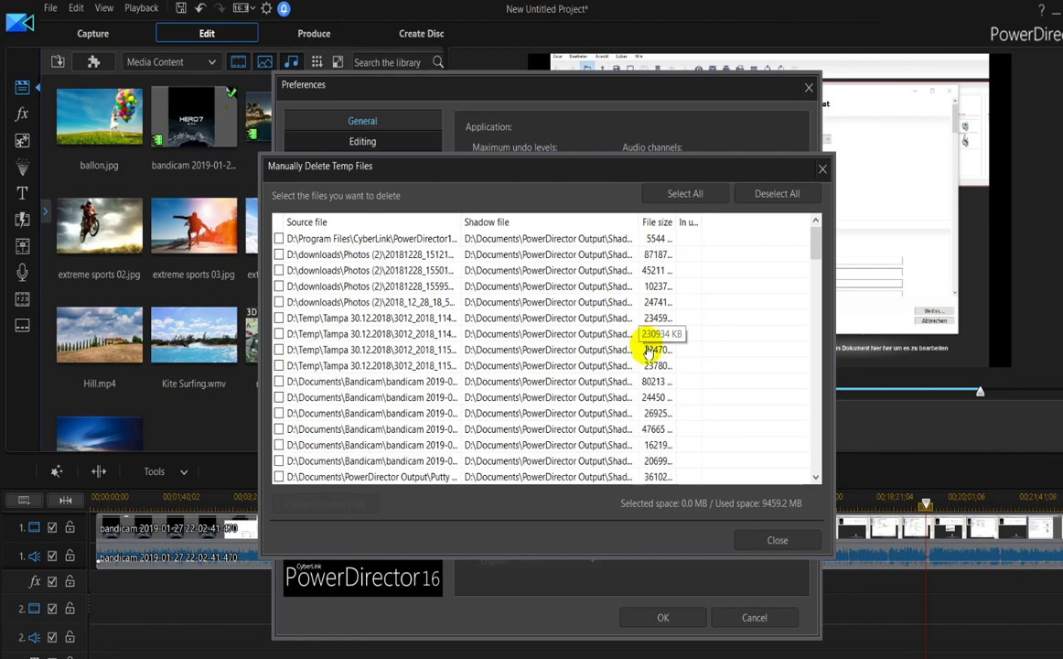
- Delete all temporary shadow files except the one in use, then close the list and Preferences
click(702, 201)
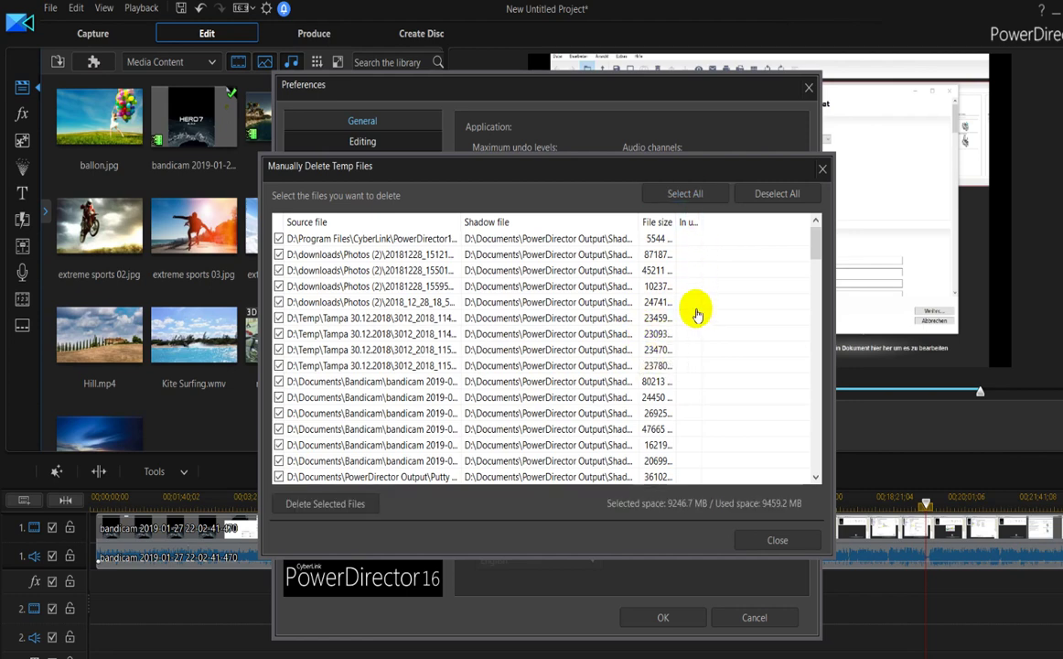
click(341, 508)
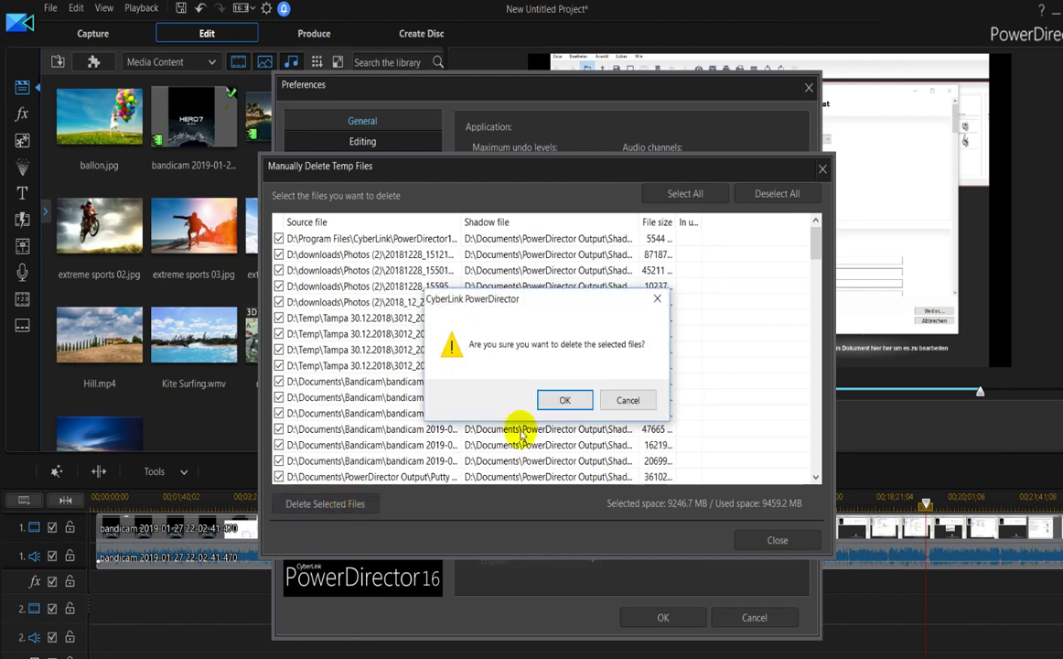
click(637, 399)
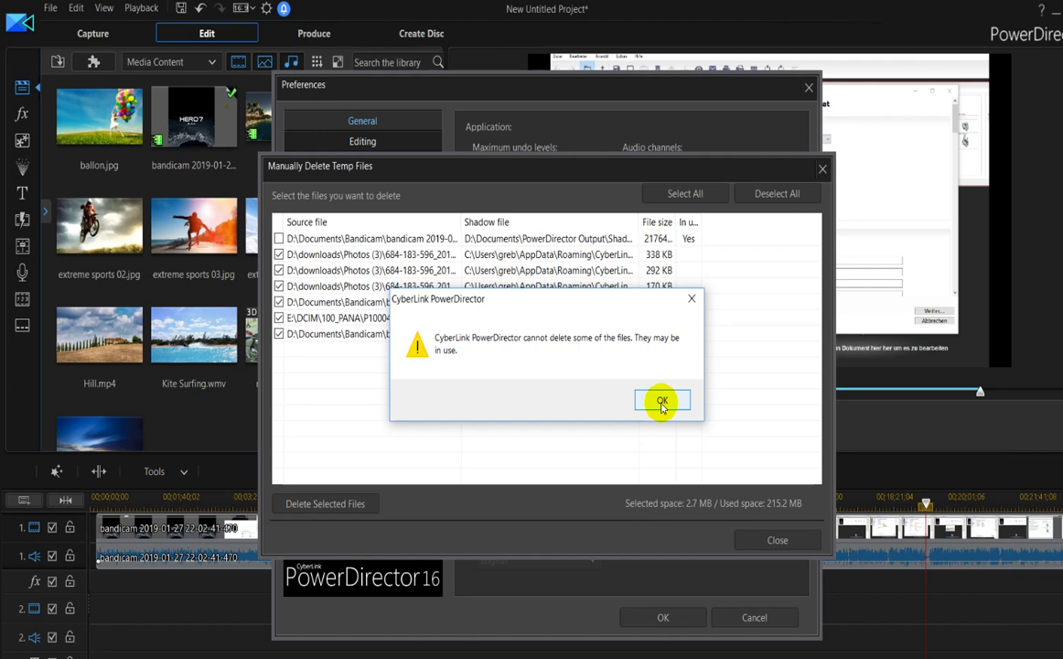
click(662, 403)
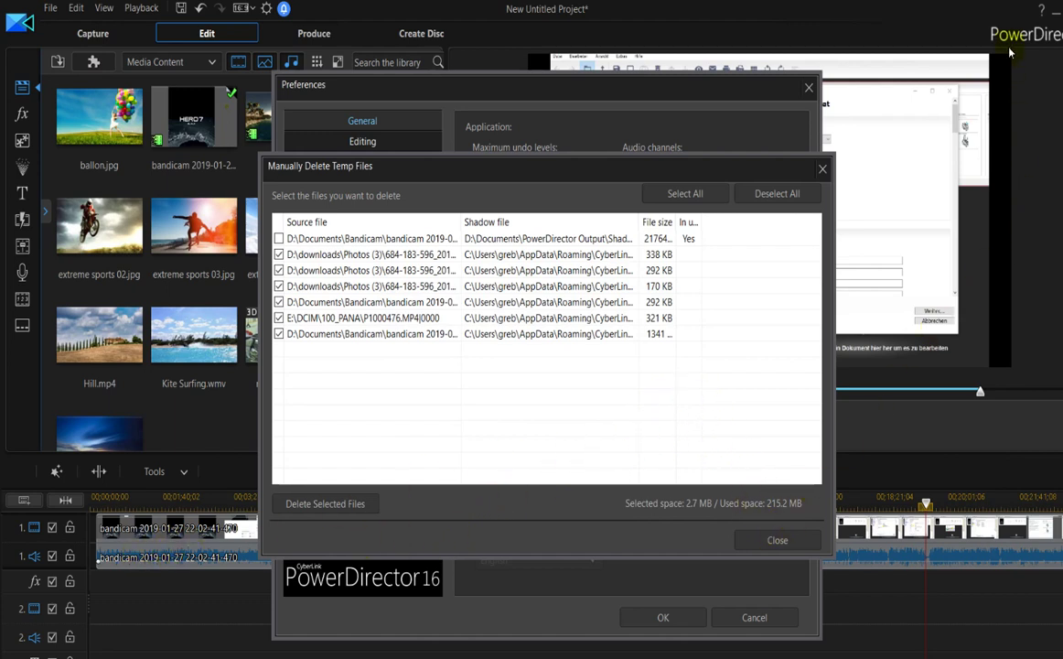
click(822, 168)
click(809, 89)
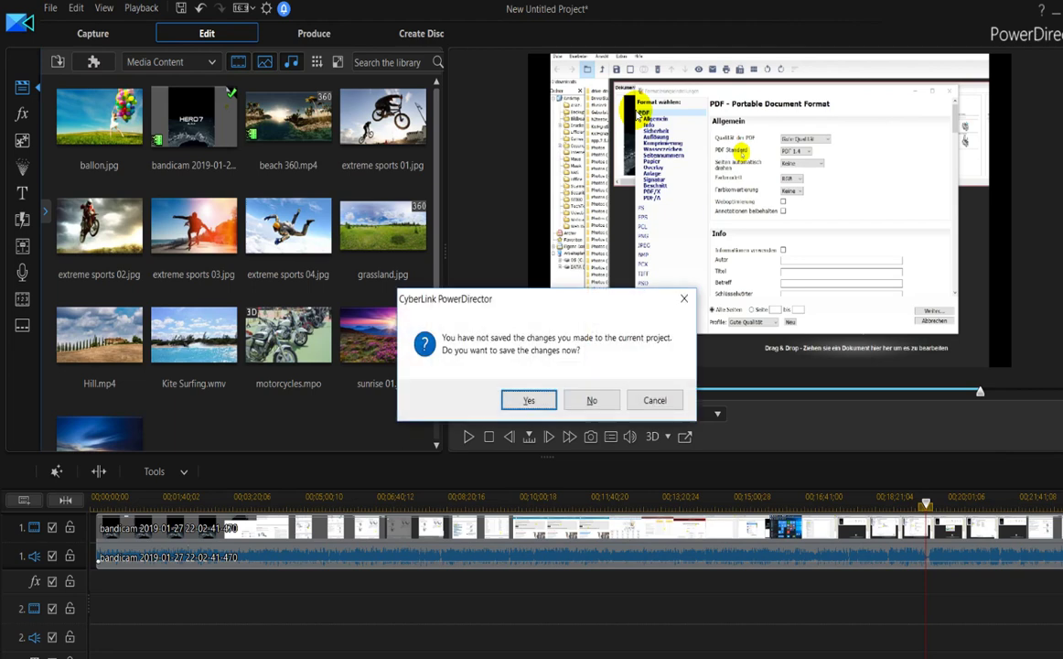
- Start a new project without saving and delete the last two shadow files, leaving 0 MB
click(592, 400)
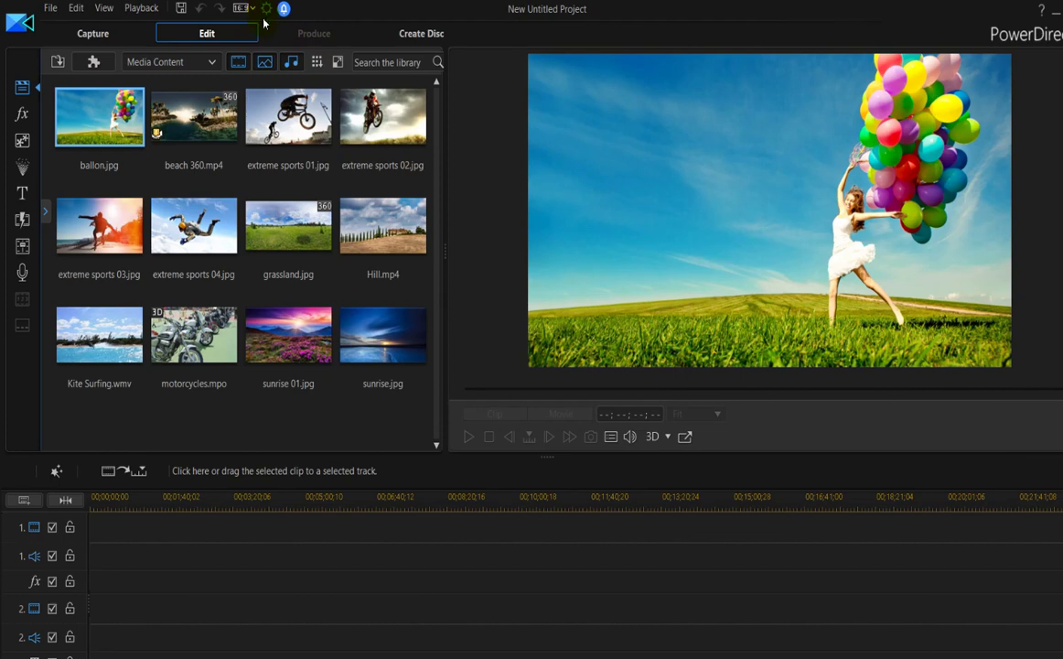
click(266, 8)
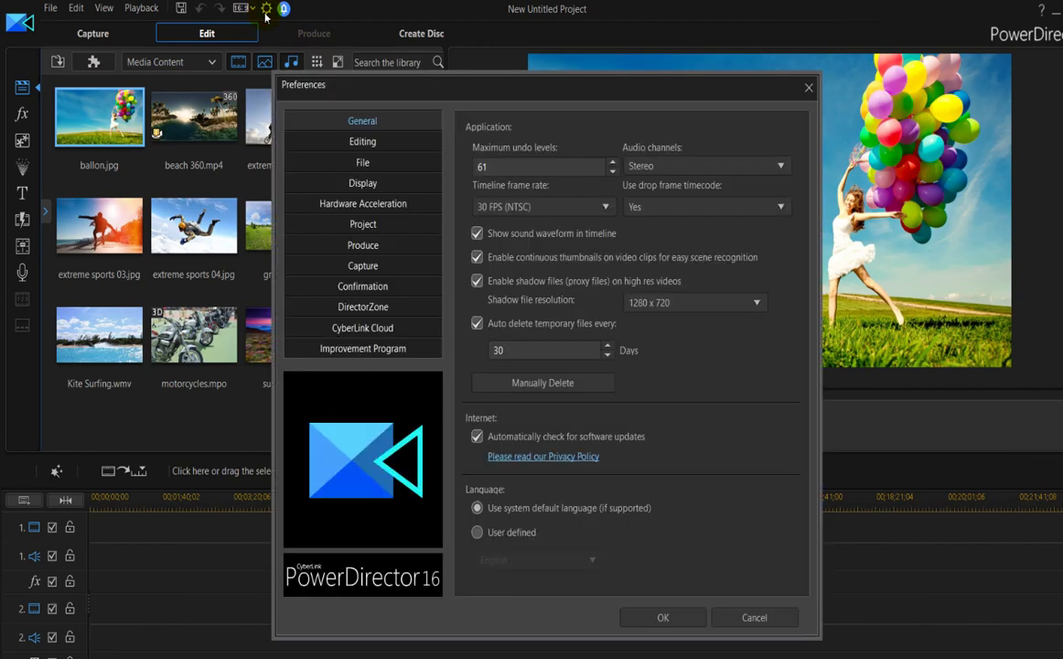
click(549, 385)
click(694, 194)
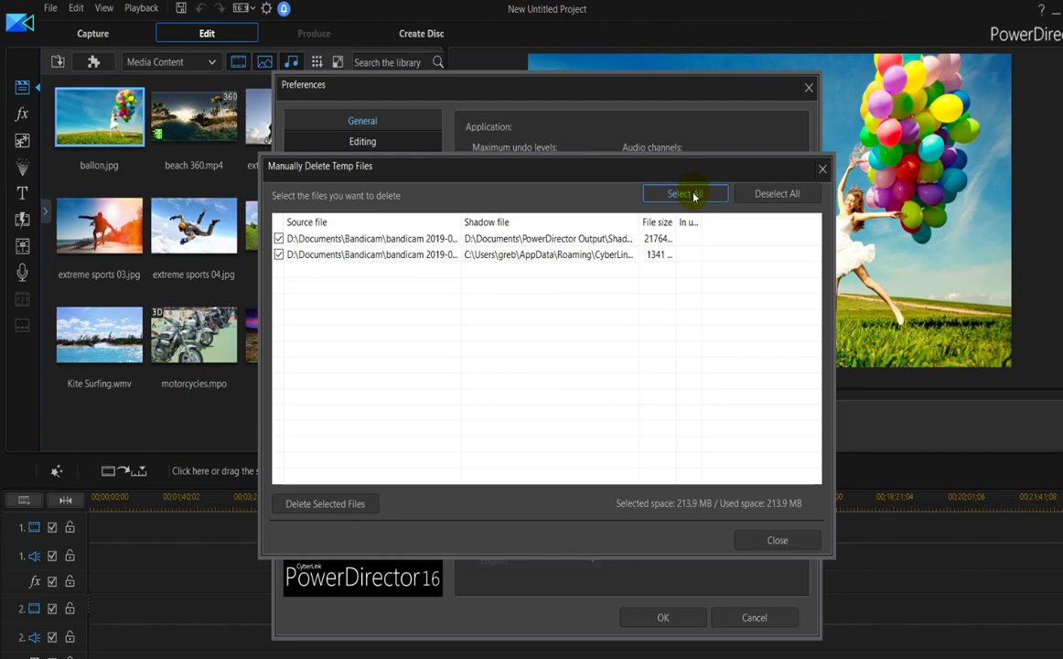
click(356, 504)
click(526, 399)
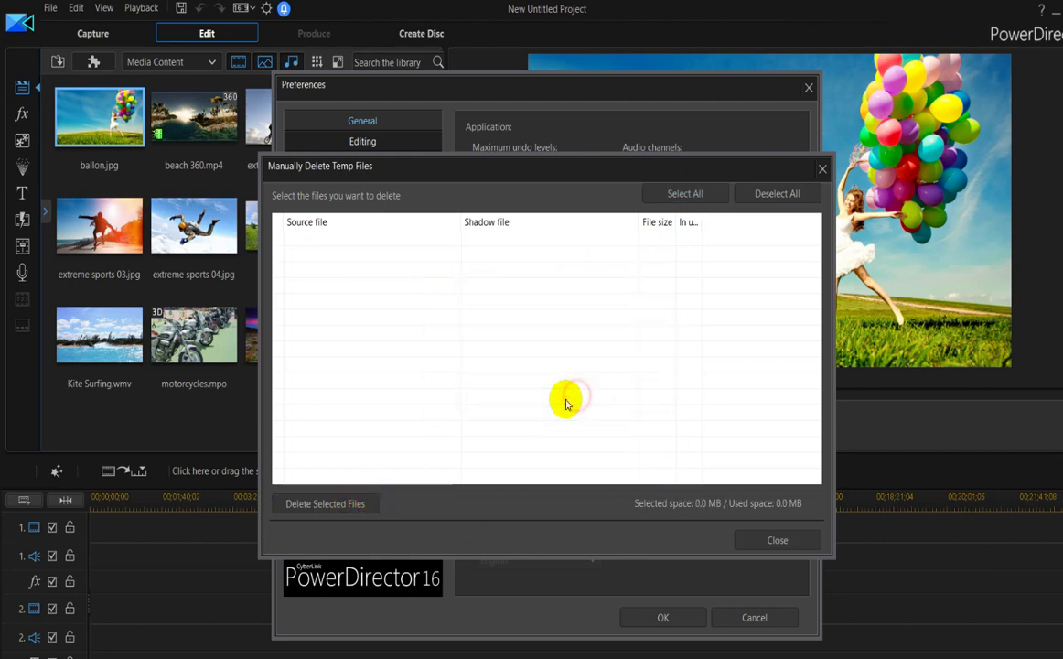
click(780, 541)
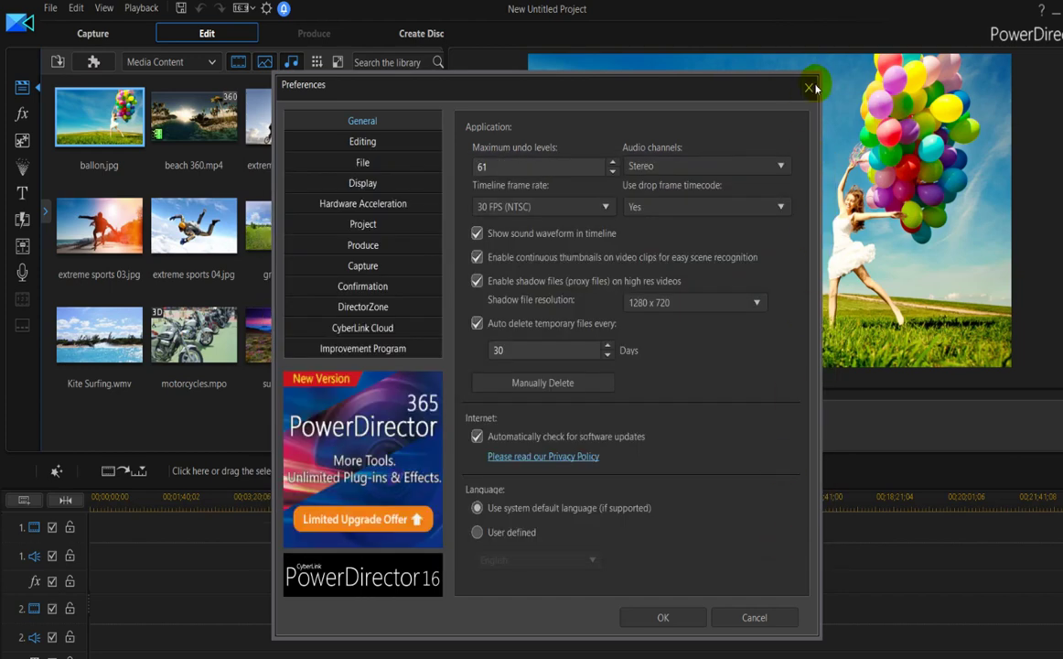
- Place 22-02-41-470.mp4 on track 1 at 00:00:00 and jump to around 18:40
click(664, 618)
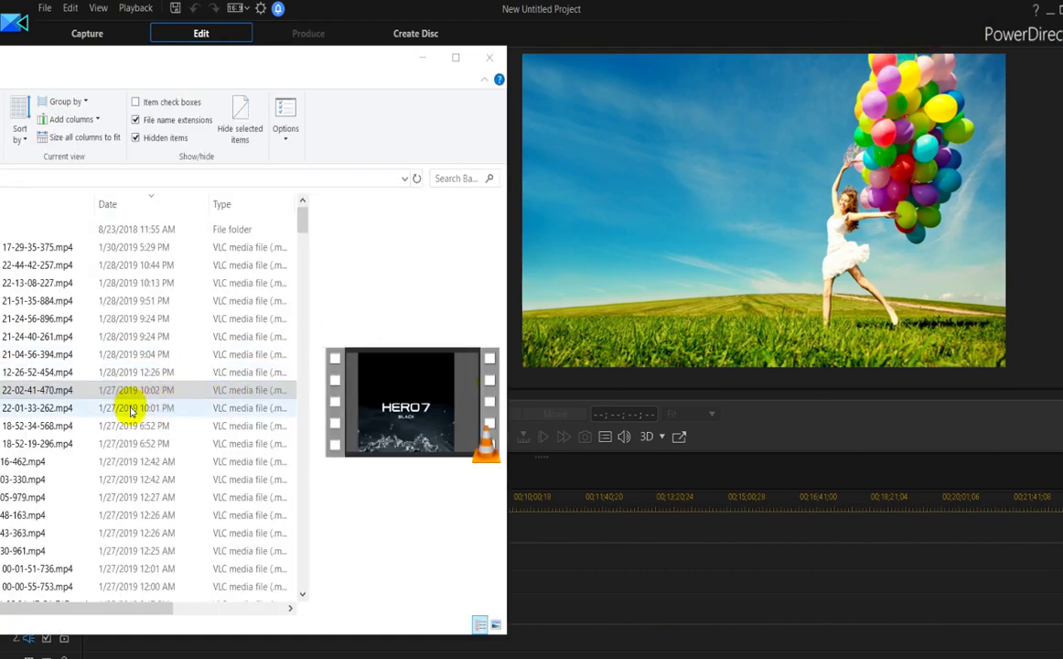
drag(71, 392, 549, 543)
click(490, 58)
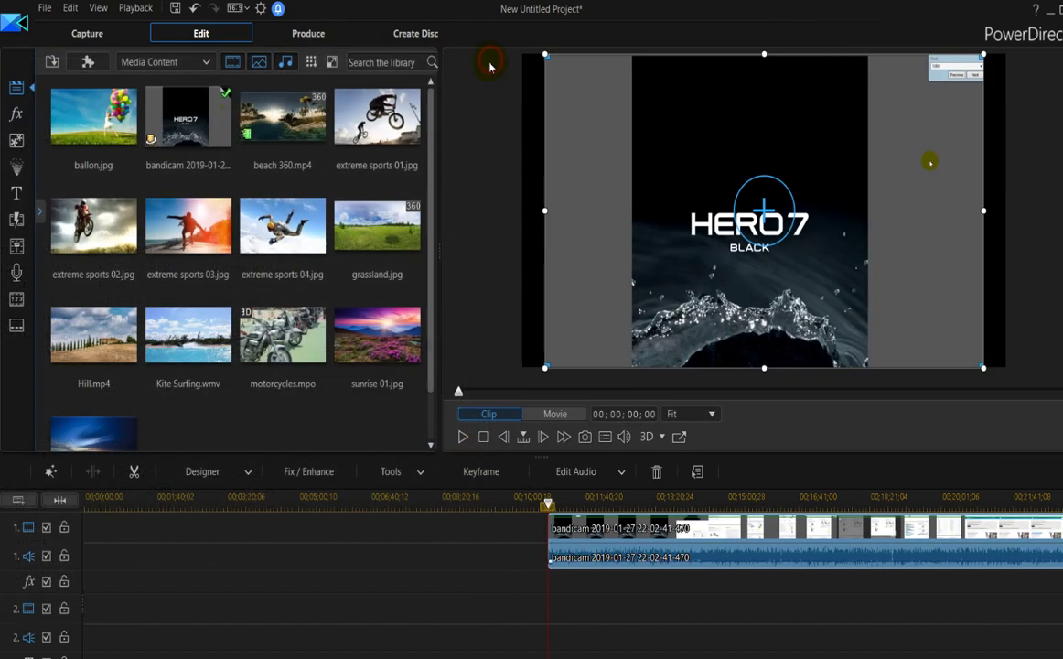
drag(650, 528, 187, 521)
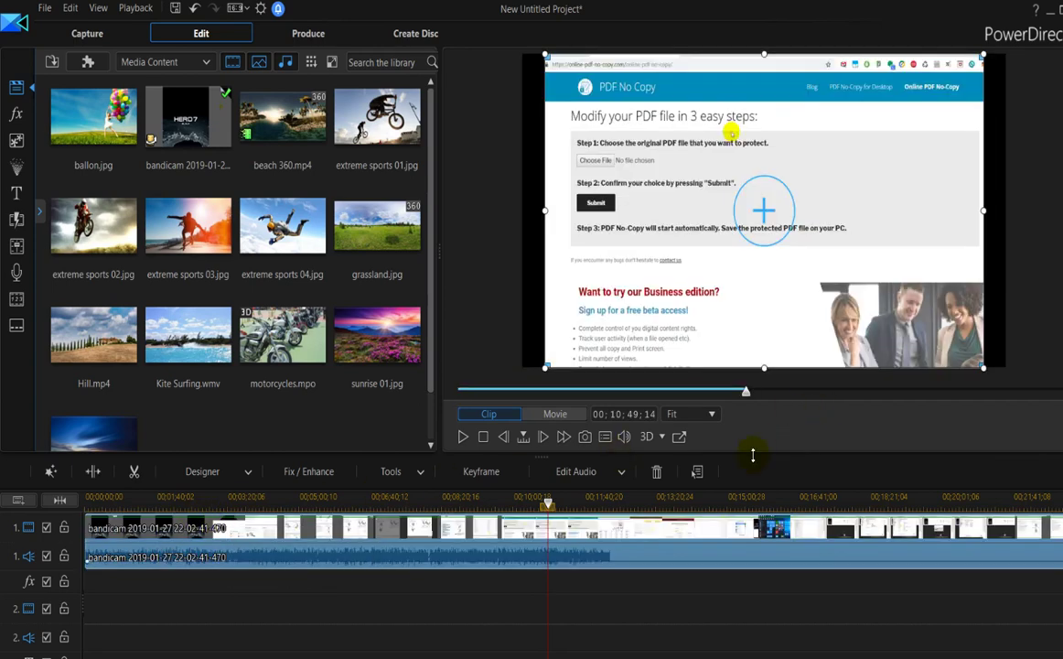
mouse_move(530, 515)
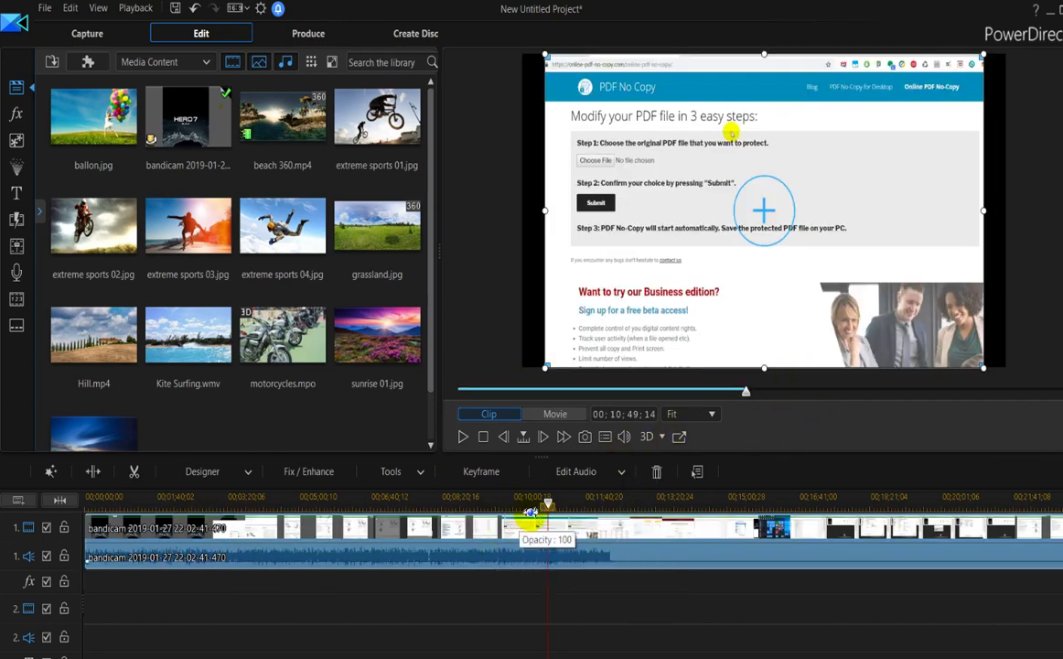
click(724, 502)
click(883, 501)
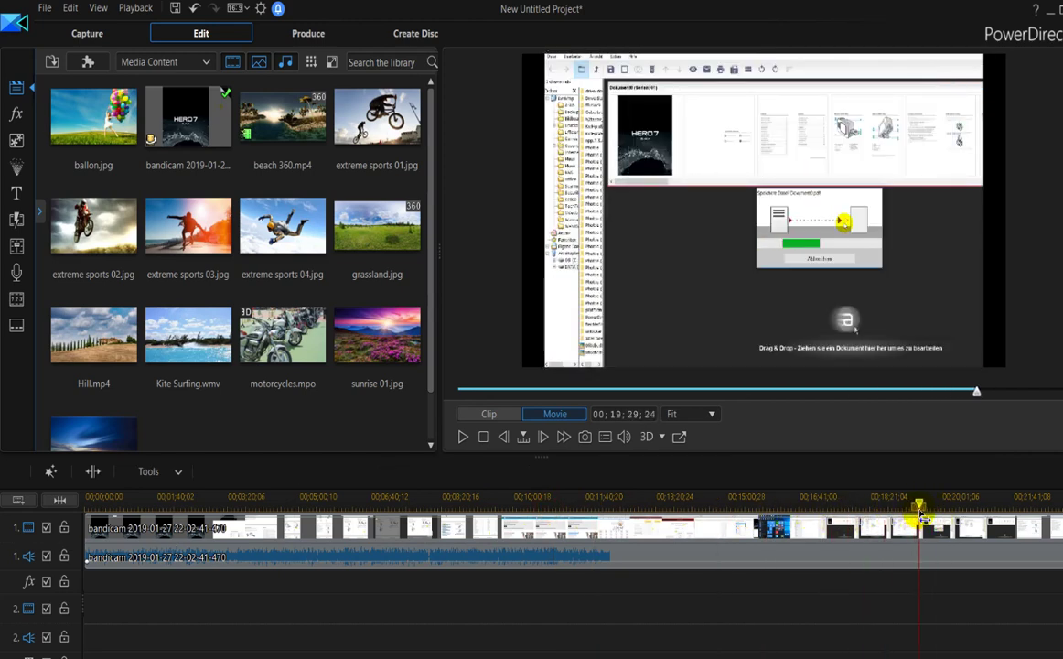
click(919, 519)
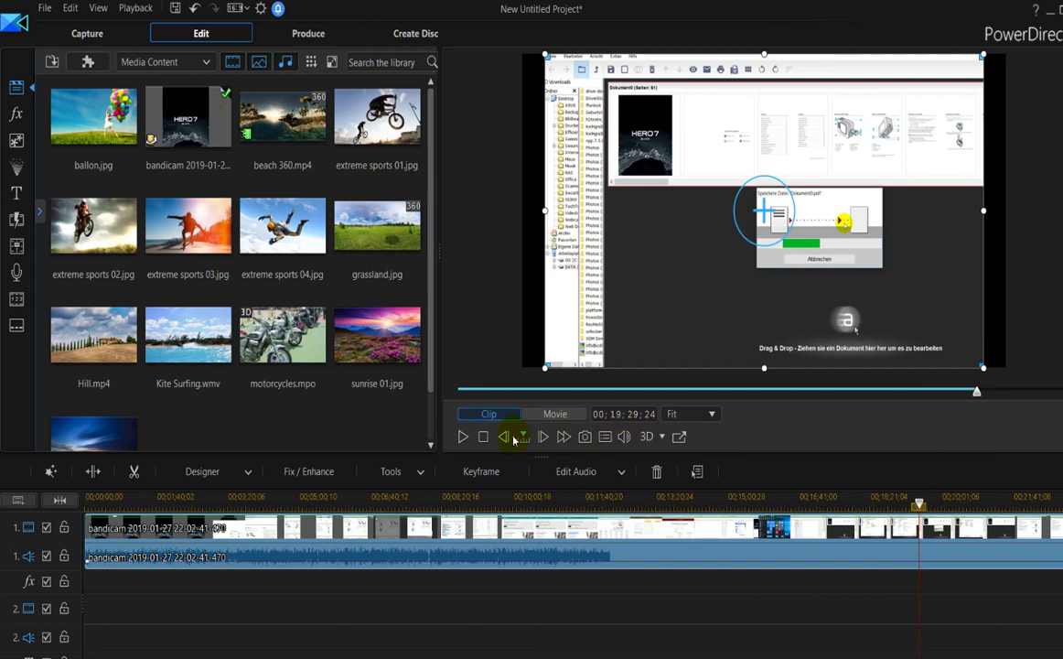
click(462, 440)
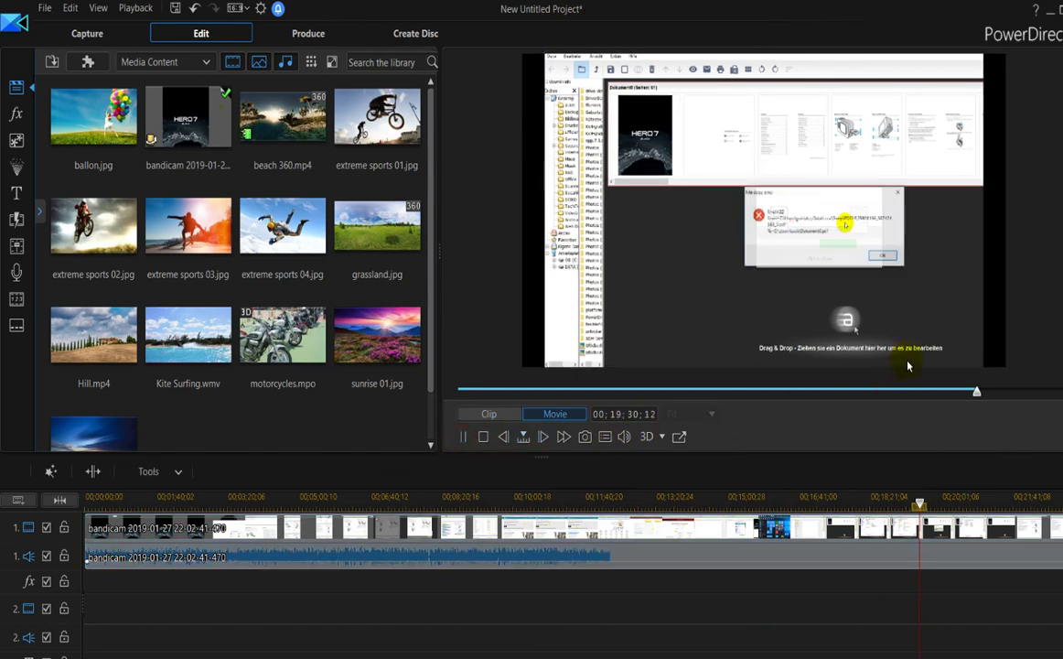
click(960, 393)
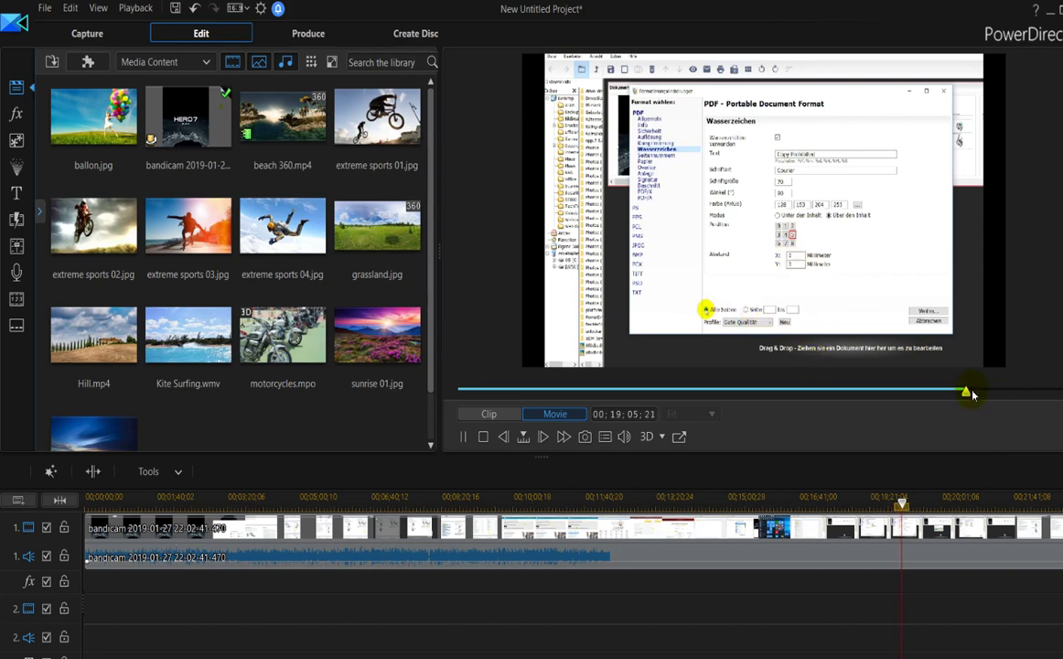
drag(973, 394, 949, 395)
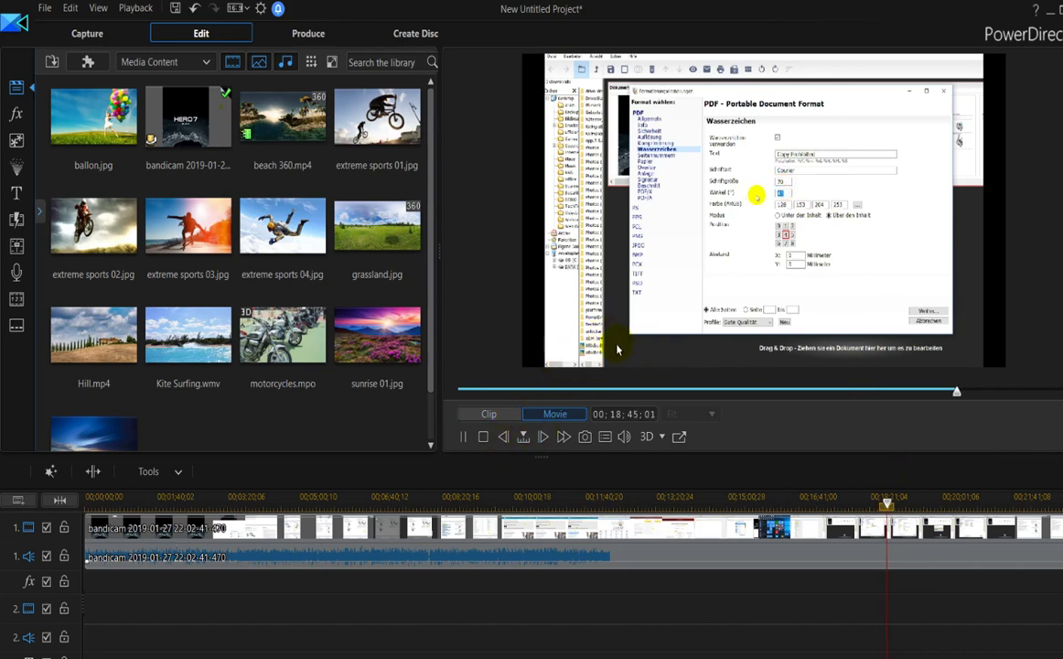
click(463, 435)
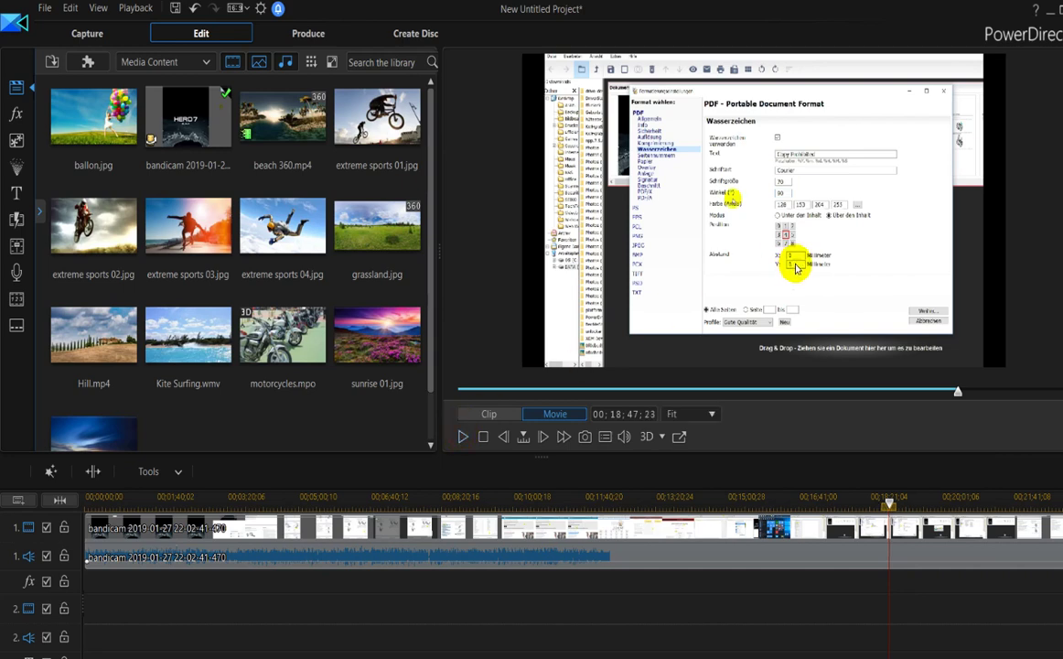